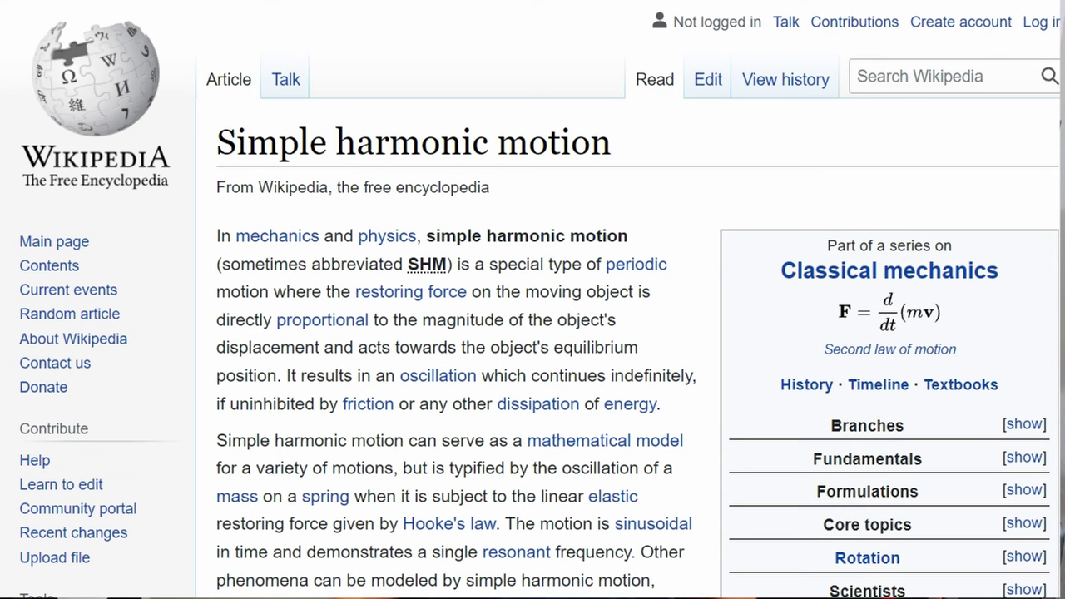
Scroll the Simple harmonic motion article through its Introduction and Dynamics equations
scroll(533, 300, "down", 1)
scroll(532, 299, "down", 2)
scroll(533, 299, "down", 3)
scroll(533, 299, "down", 4)
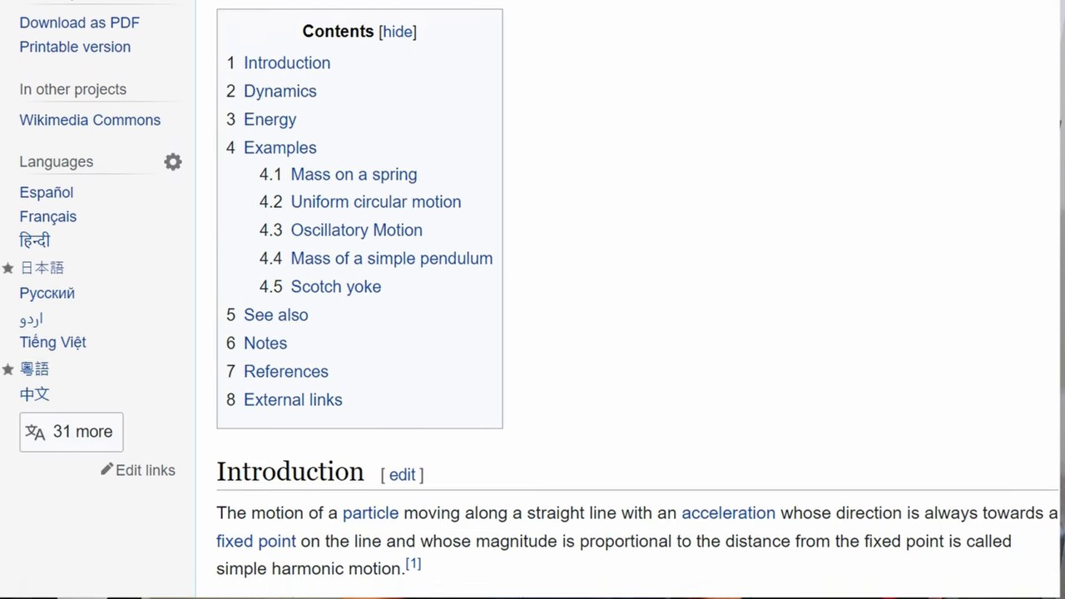
scroll(532, 299, "down", 3)
scroll(533, 299, "down", 2)
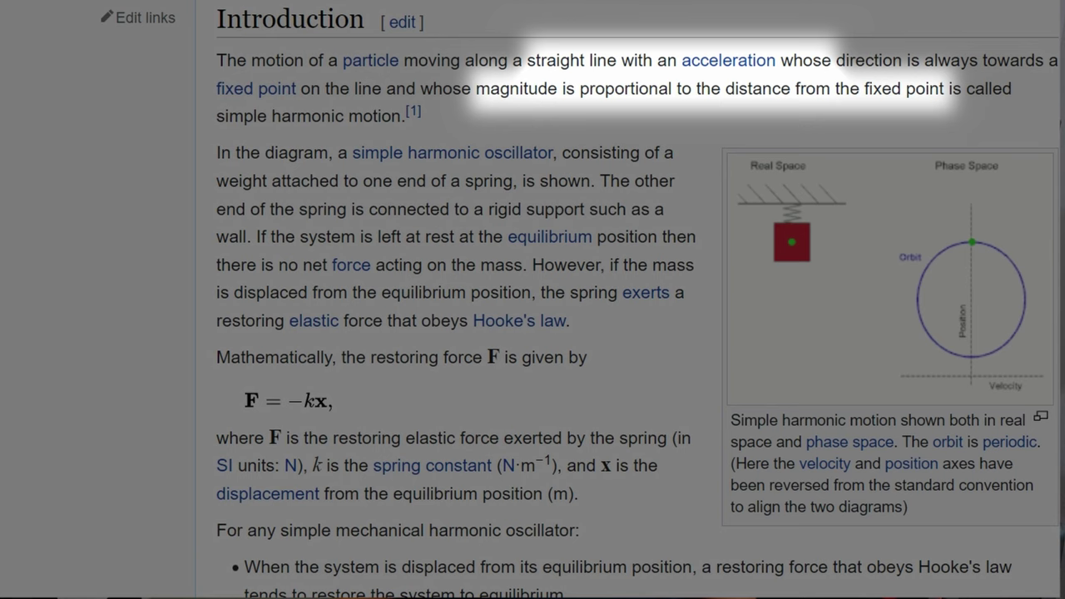
scroll(532, 300, "down", 3)
scroll(532, 300, "down", 3)
scroll(533, 300, "down", 3)
scroll(533, 300, "down", 2)
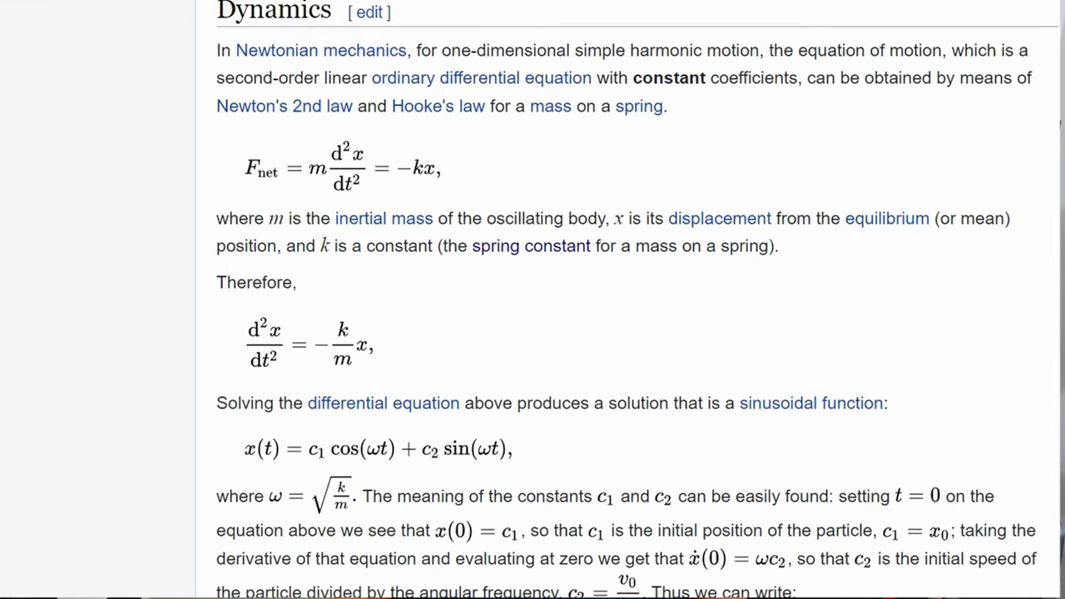
scroll(532, 299, "down", 1)
scroll(533, 300, "down", 2)
scroll(532, 300, "down", 1)
scroll(533, 300, "down", 1)
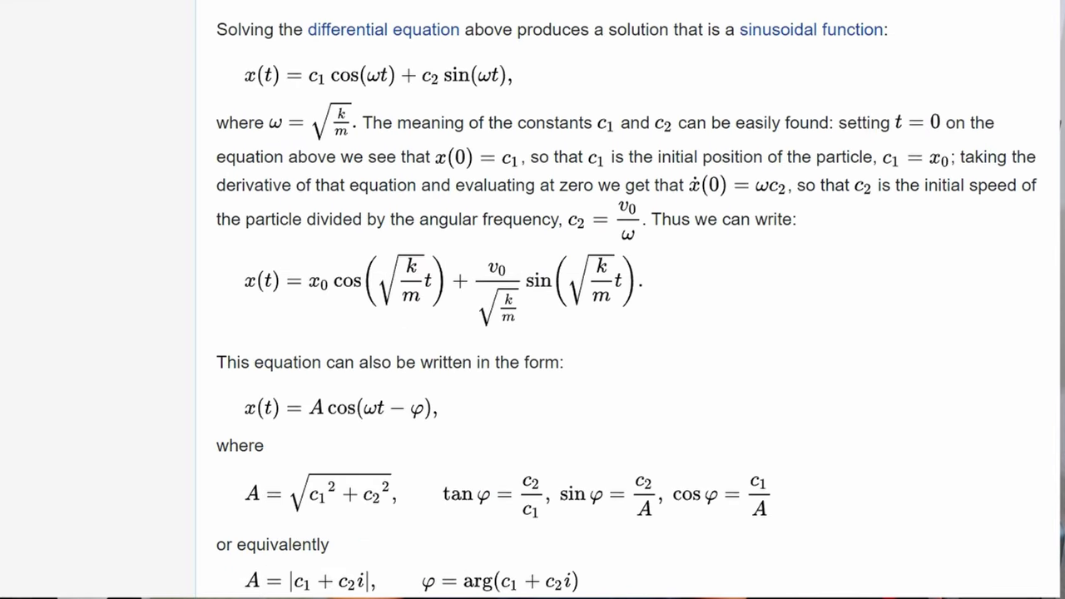
scroll(532, 300, "down", 3)
scroll(533, 300, "down", 3)
scroll(533, 300, "down", 2)
scroll(533, 299, "down", 1)
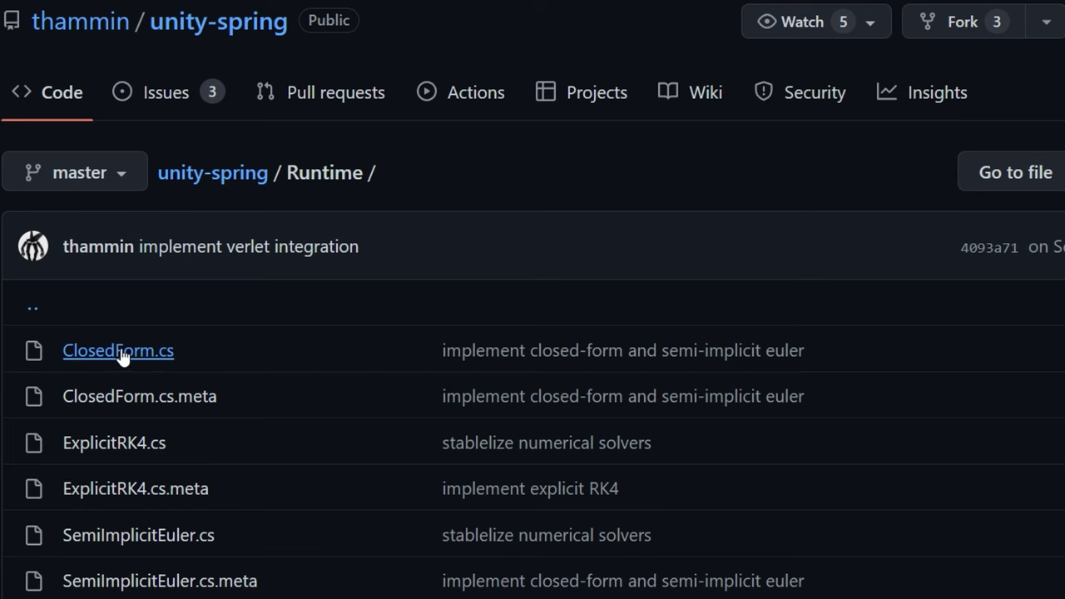
Open ClosedForm.cs from the Runtime listing to read its damping code
left_click(122, 352)
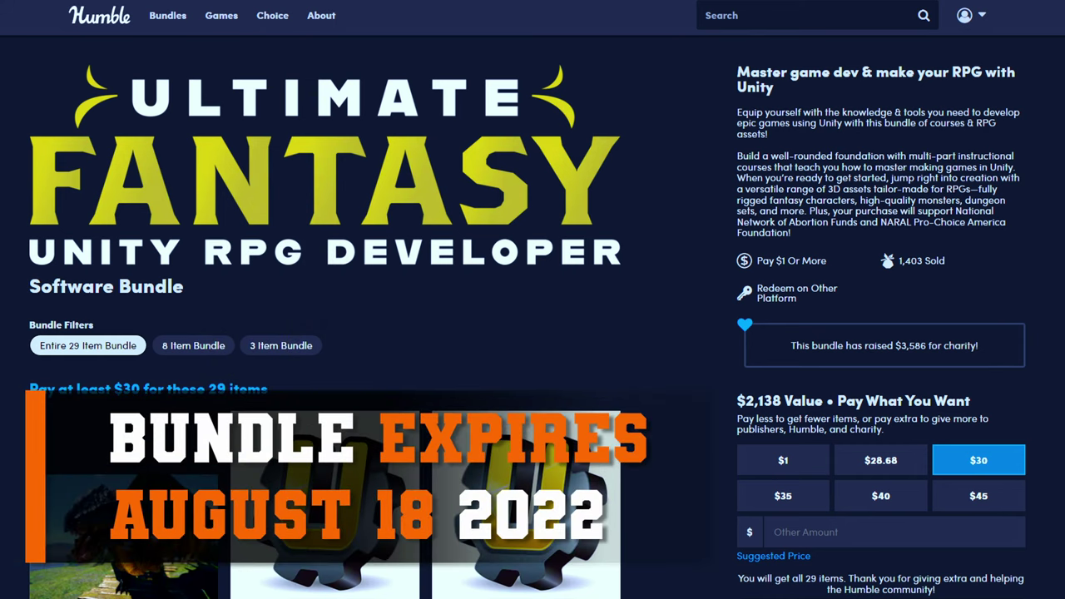
Scroll down the bundle's item grid and expand the Scorpion Character card's details
scroll(533, 300, "down", 1)
scroll(533, 299, "down", 2)
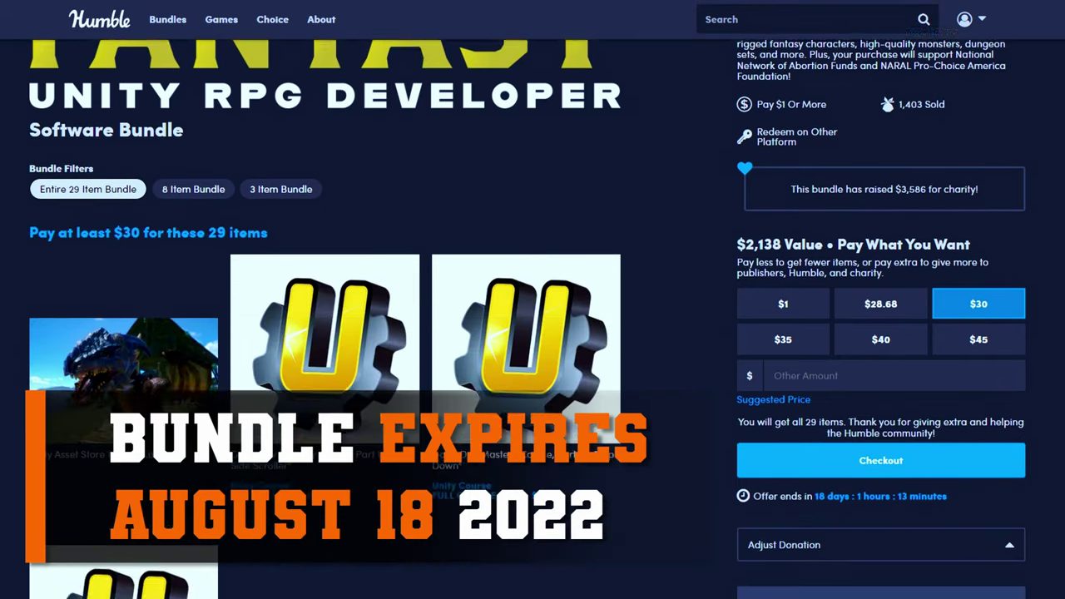
scroll(533, 300, "down", 1)
scroll(532, 300, "down", 1)
scroll(325, 316, "down", 3)
scroll(324, 316, "down", 3)
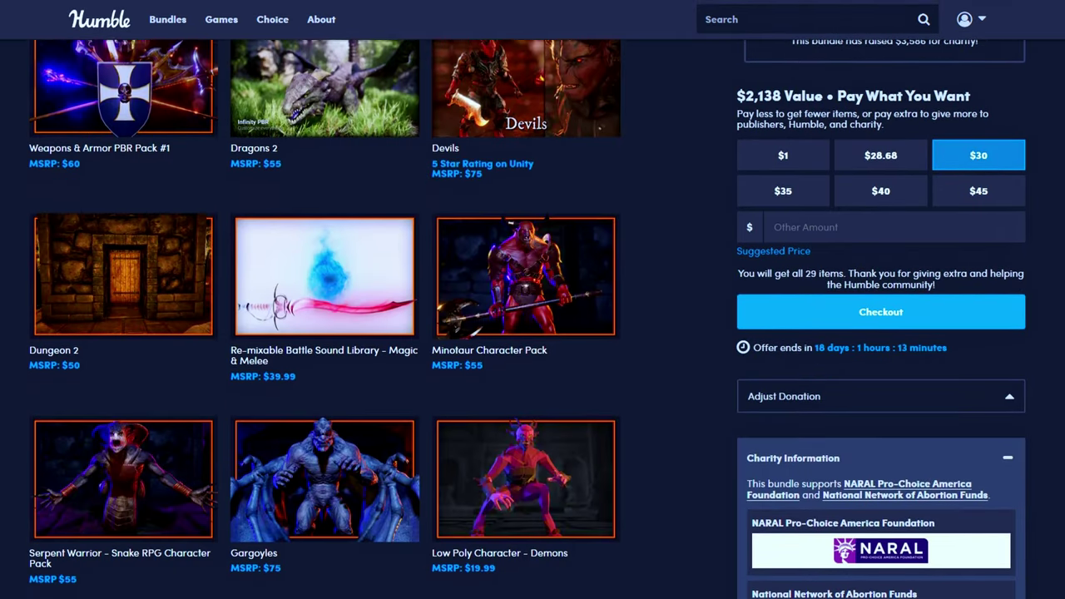
scroll(324, 317, "down", 3)
scroll(325, 317, "down", 3)
scroll(329, 403, "down", 2)
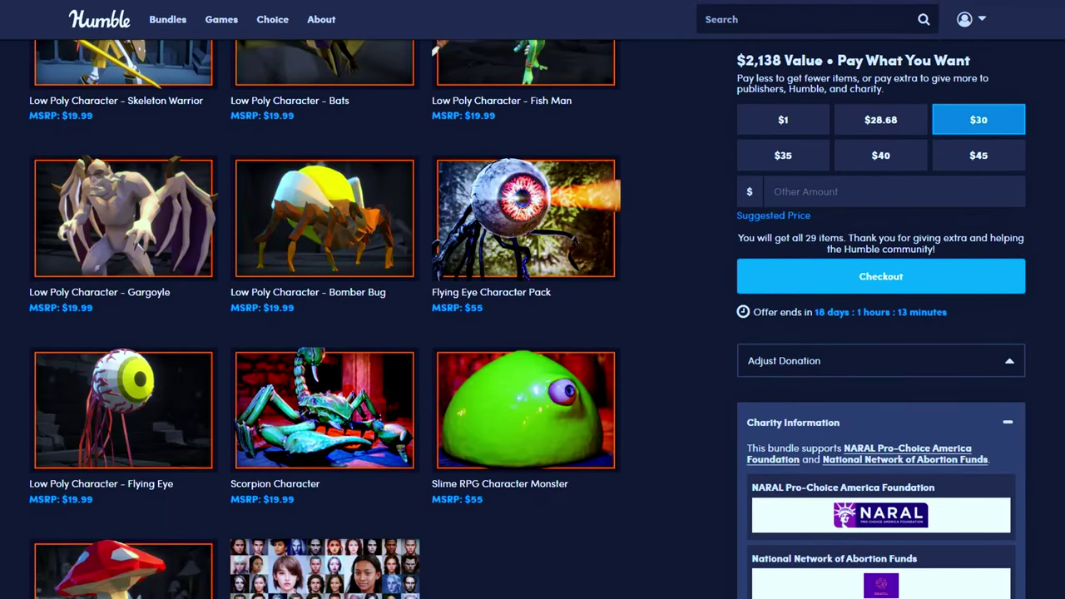
left_click(329, 403)
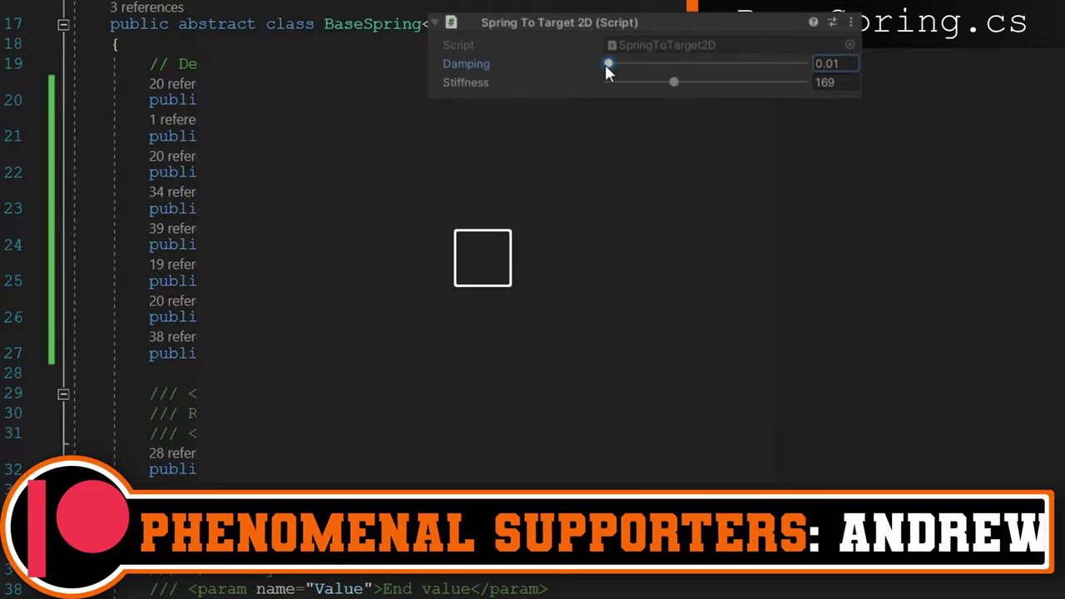
Demo the spring in the Inspector by raising damping, then lowering it and maxing stiffness at 500
left_click_drag(607, 64, 680, 62)
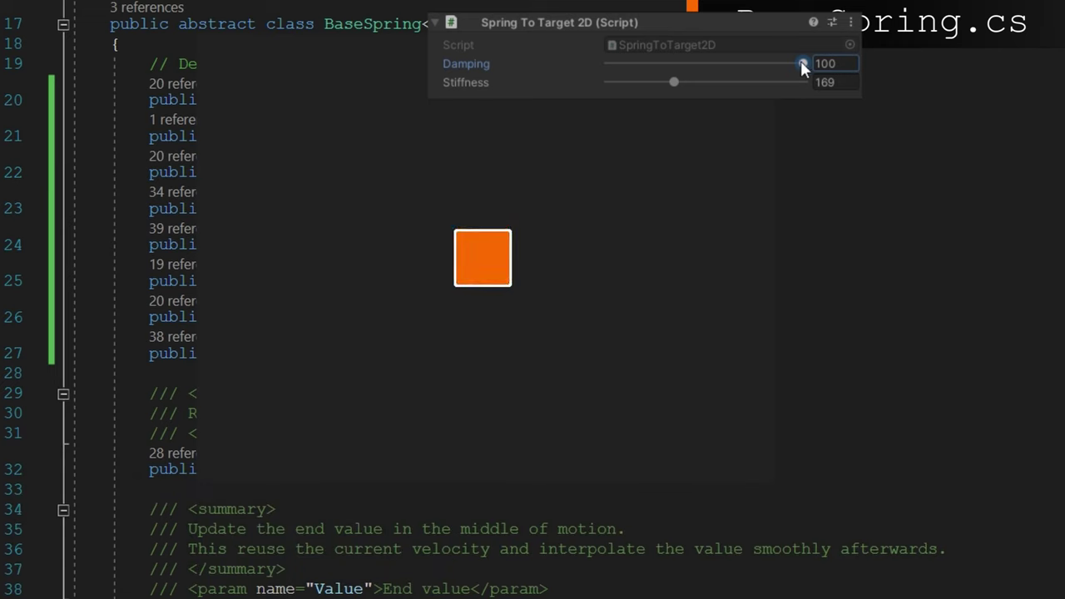
left_click_drag(745, 63, 622, 63)
mouse_move(674, 82)
left_mouse_down()
mouse_move(803, 82)
mouse_move(612, 81)
left_mouse_up()
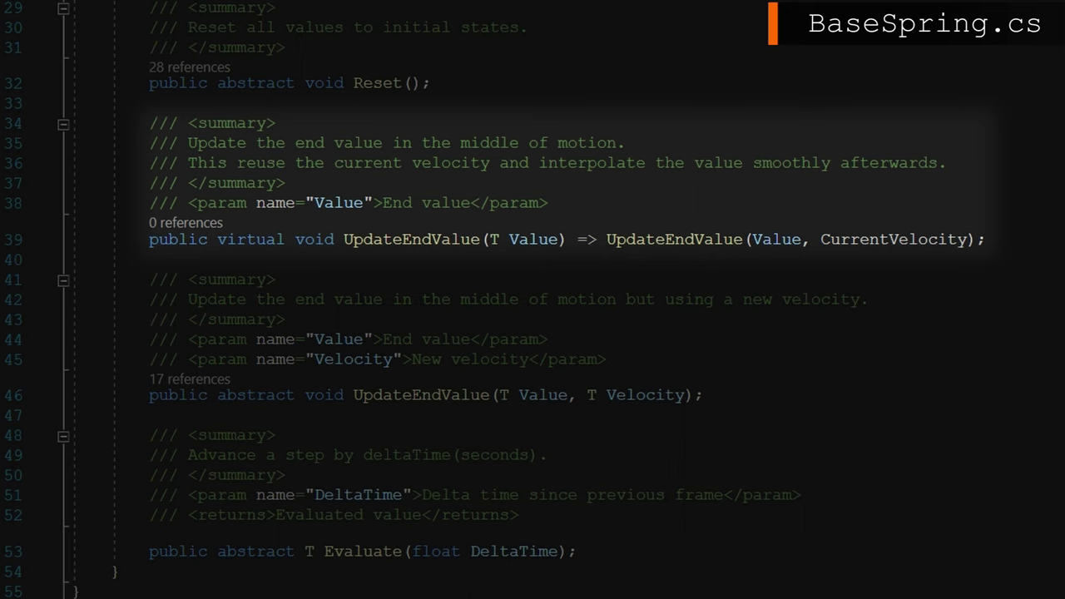
Scroll to the end of BaseSpring.cs, then through FloatSpring.cs to its Reset and UpdateEndValue overrides
scroll(533, 300, "down", 2)
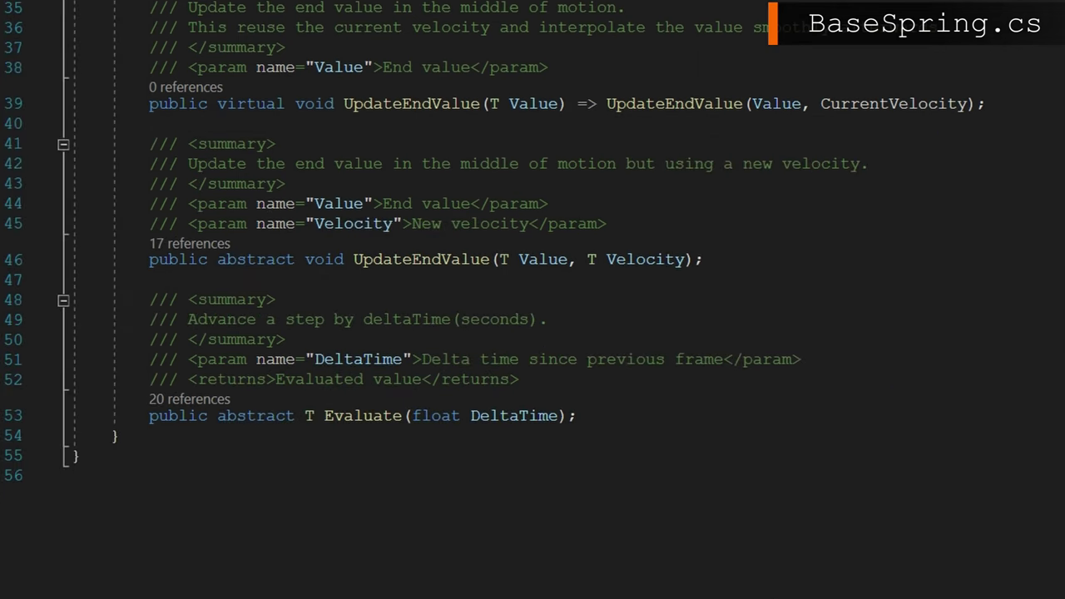
scroll(532, 300, "down", 2)
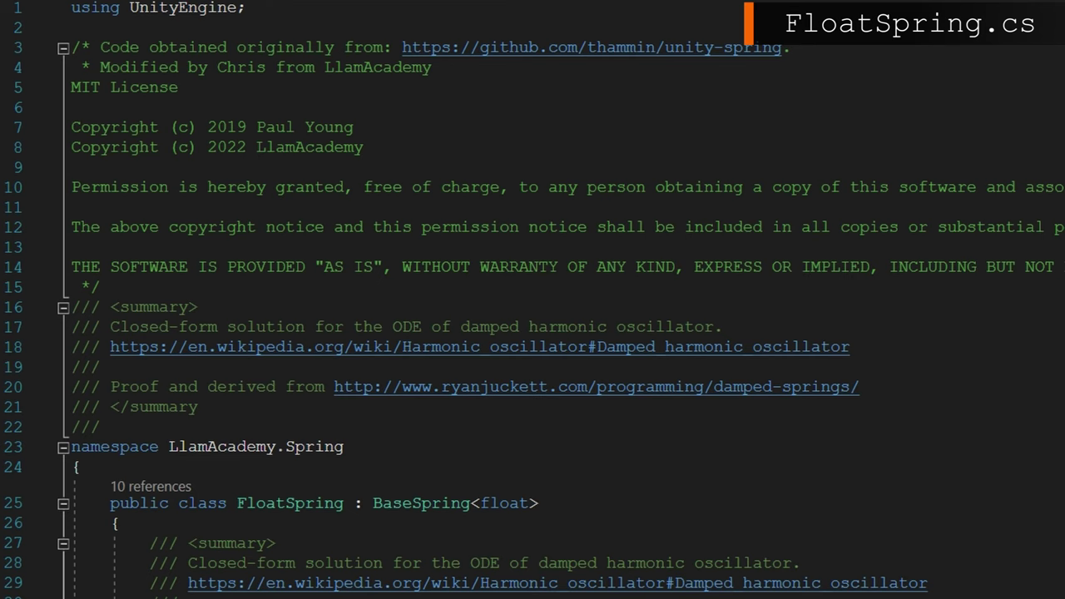
scroll(532, 299, "down", 1)
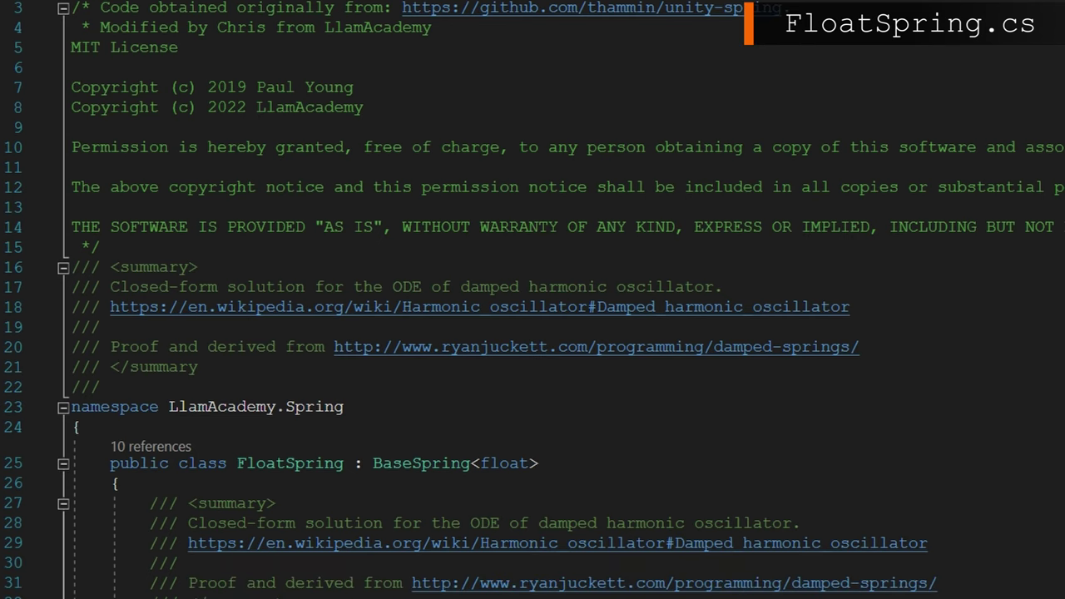
scroll(533, 300, "down", 3)
scroll(533, 299, "down", 1)
scroll(533, 299, "down", 1)
scroll(532, 299, "down", 1)
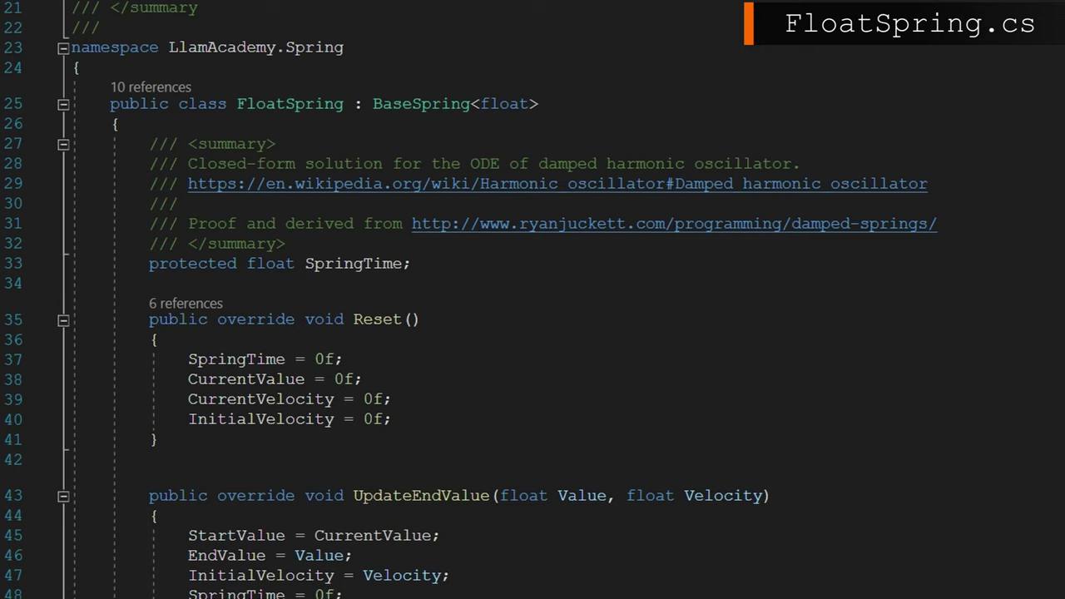
scroll(533, 299, "down", 1)
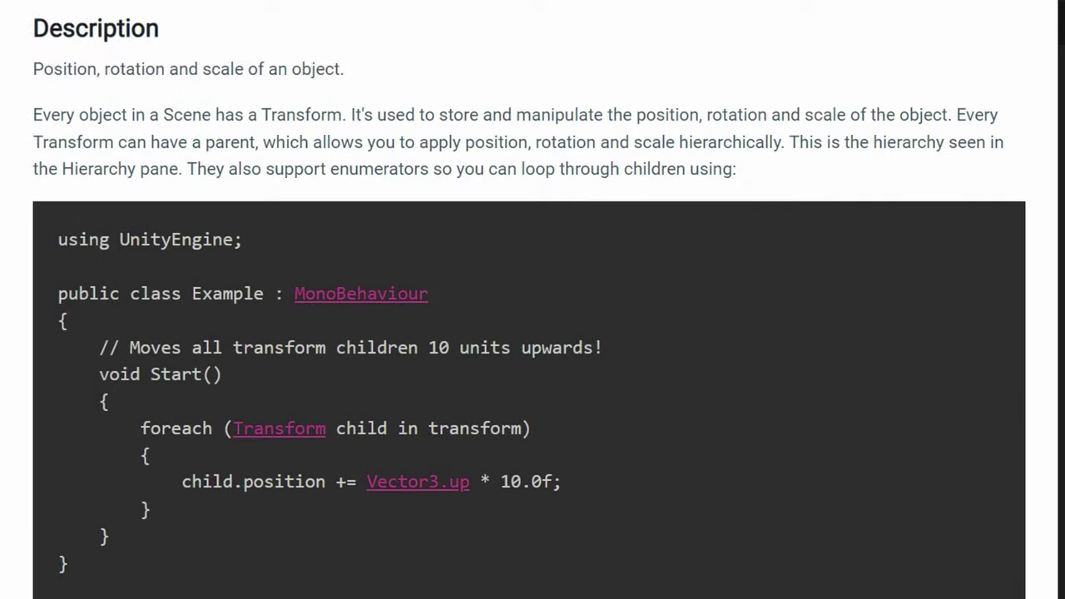
Follow the Transform docs from position to the Vector3 page and its x property
scroll(1051, 244, "down", 5)
scroll(1050, 244, "down", 3)
scroll(1050, 244, "down", 3)
scroll(1050, 244, "down", 1)
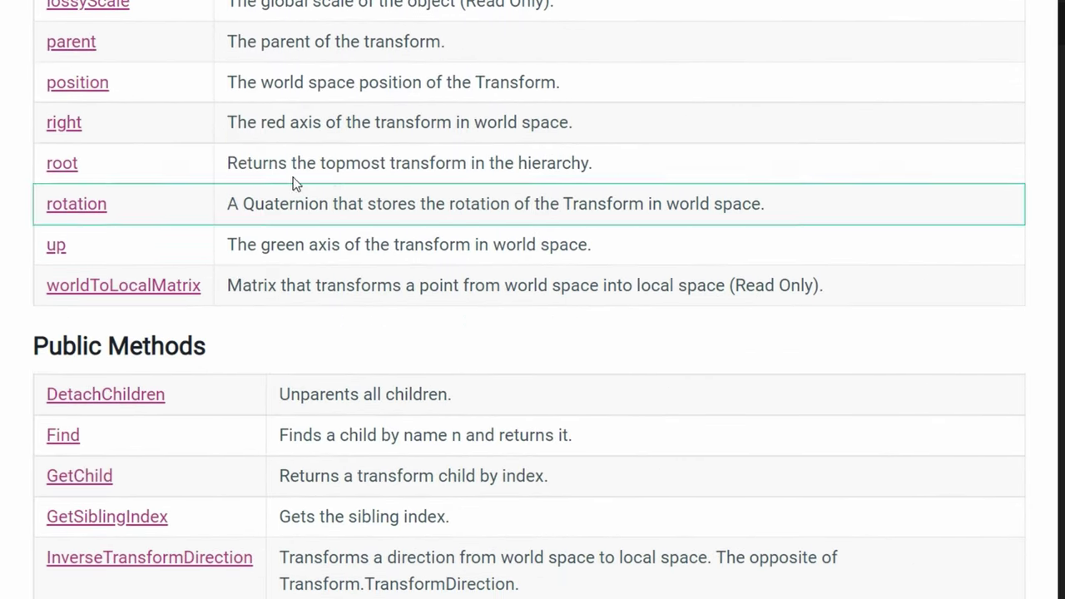
left_click(71, 83)
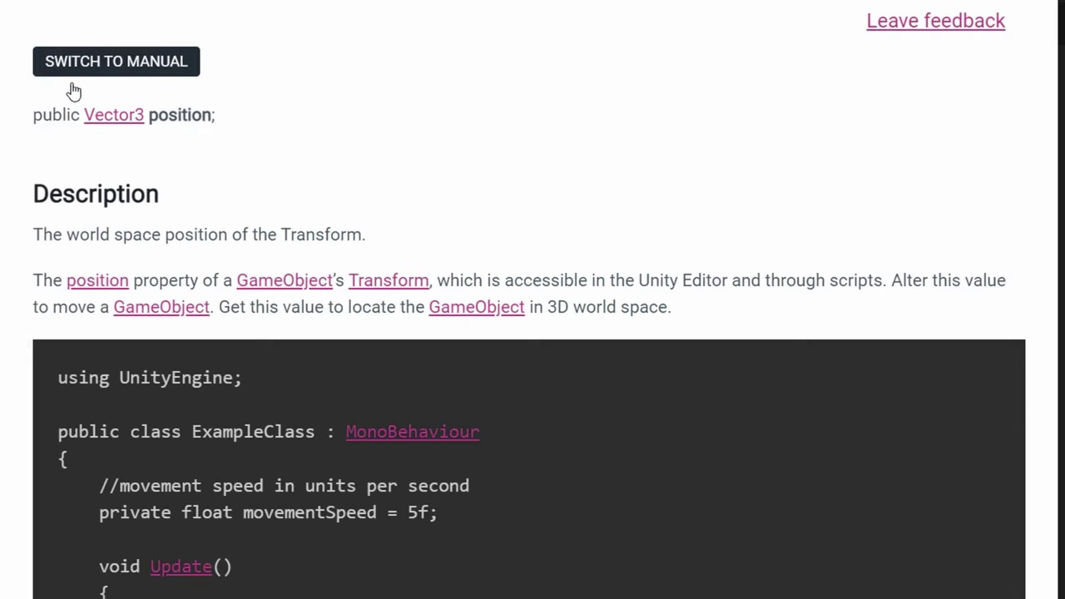
left_click(108, 131)
scroll(109, 133, "down", 1)
scroll(107, 135, "down", 5)
scroll(91, 149, "down", 5)
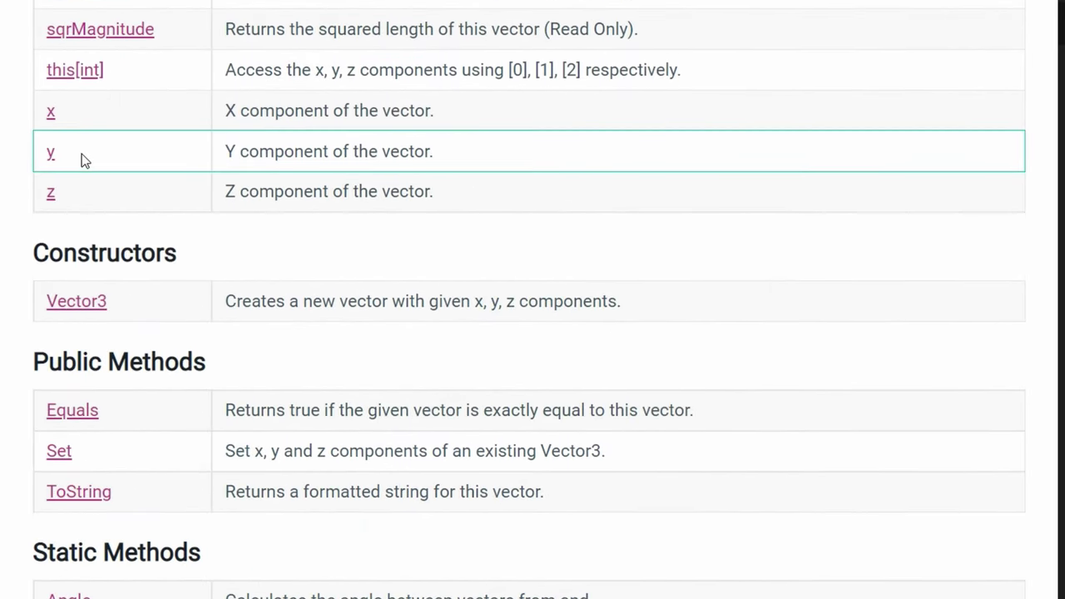
left_click(49, 112)
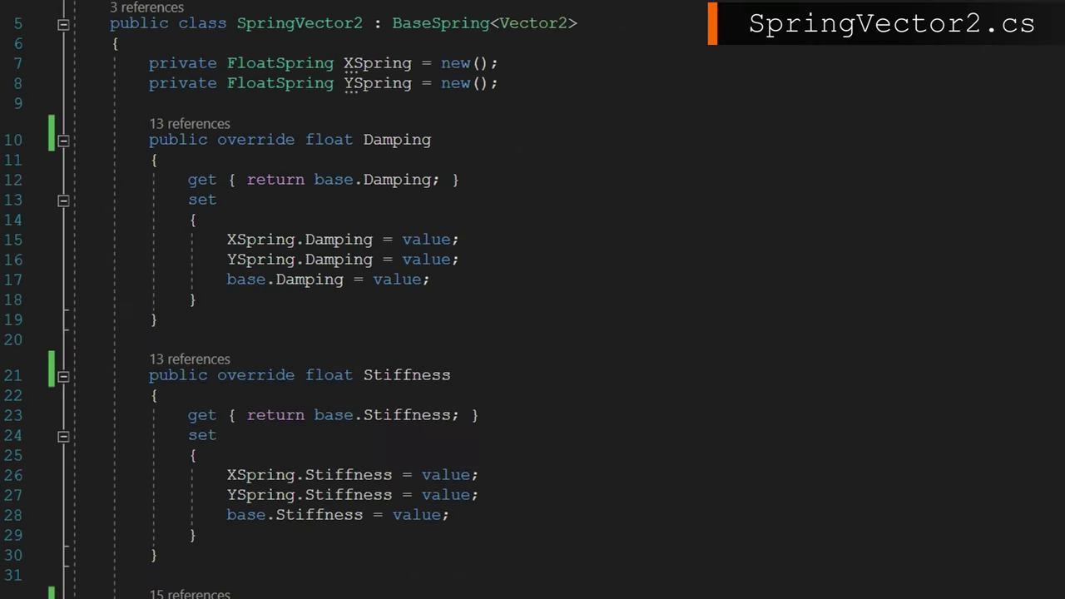
Scroll through SpringVector2.cs's per-axis properties, Evaluate, Reset and UpdateEndValue to its end
scroll(533, 299, "down", 2)
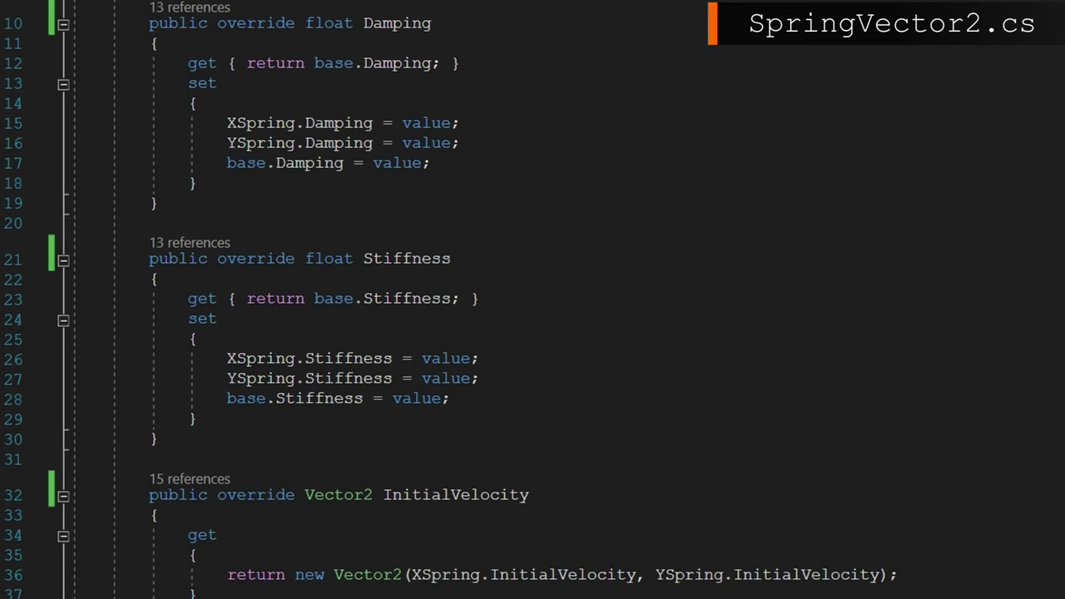
scroll(533, 300, "down", 1)
scroll(532, 300, "down", 3)
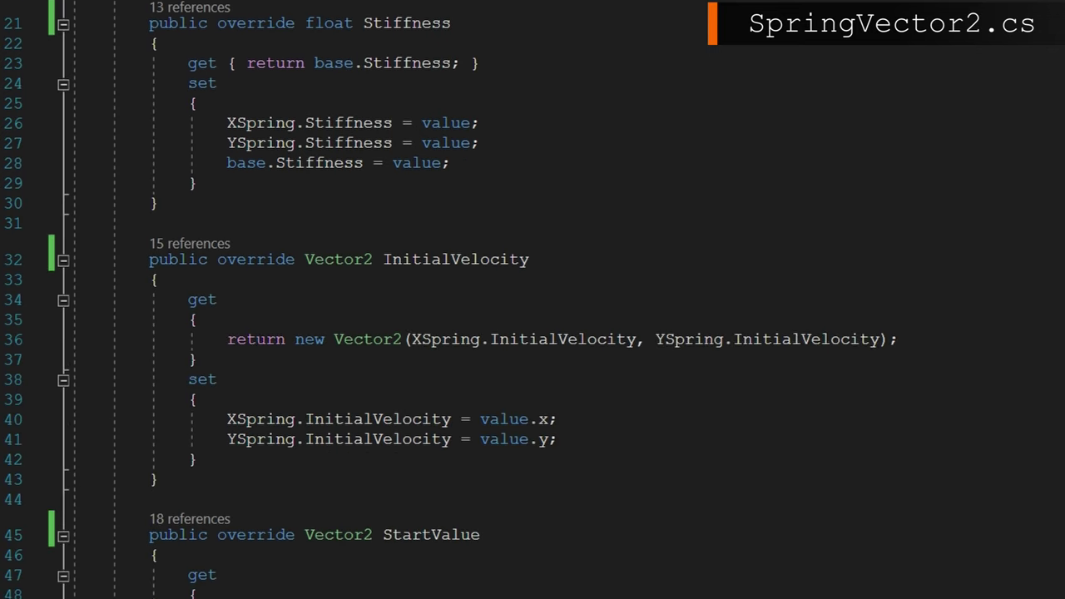
scroll(532, 300, "down", 2)
scroll(532, 300, "down", 2)
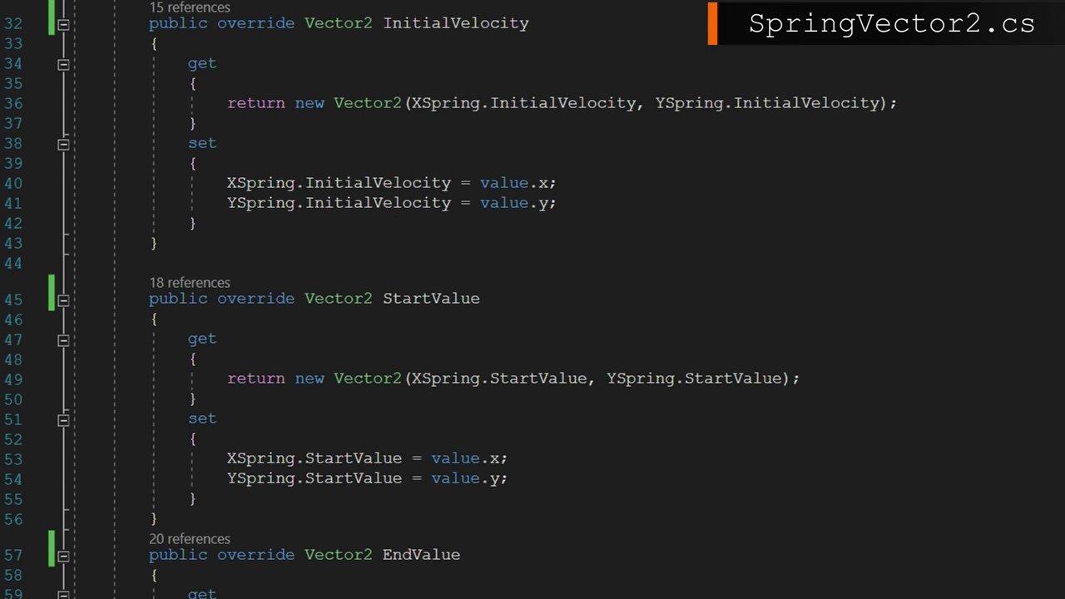
scroll(533, 300, "down", 2)
scroll(533, 299, "down", 2)
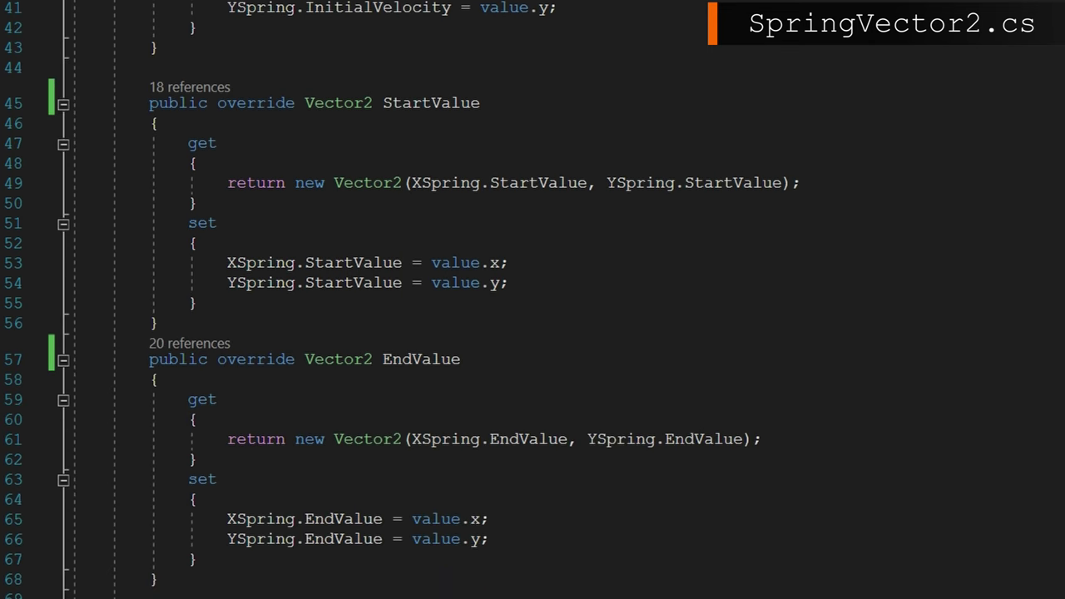
scroll(533, 300, "down", 1)
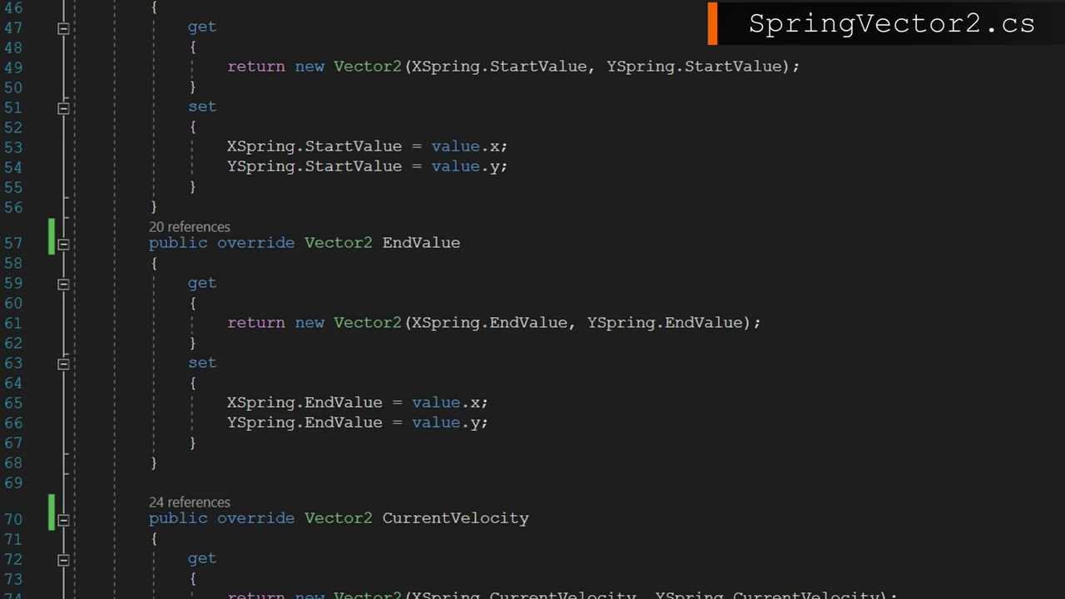
scroll(533, 299, "down", 3)
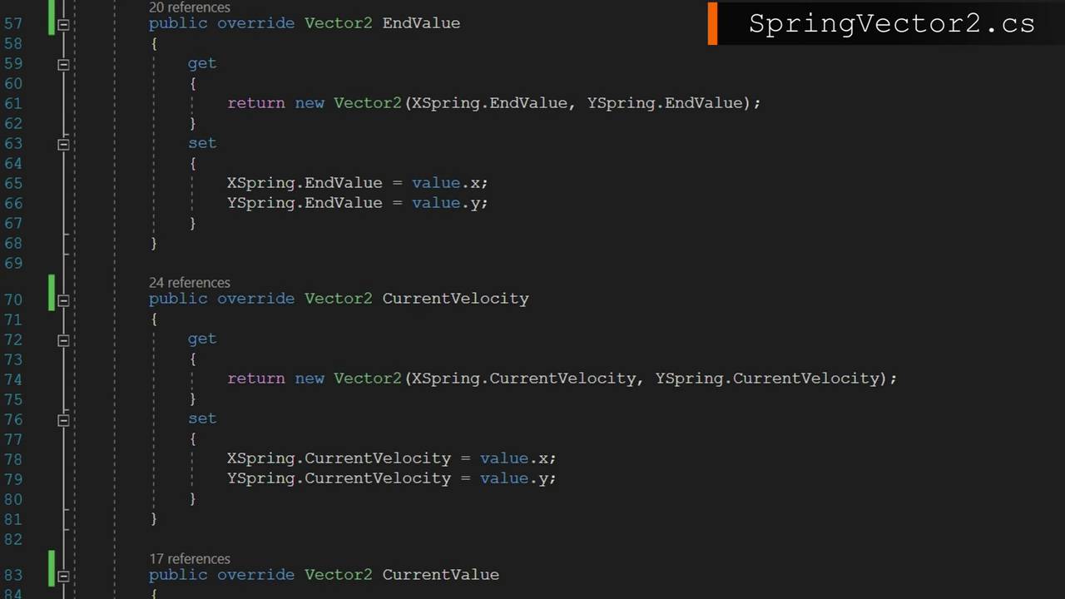
scroll(532, 299, "down", 2)
scroll(533, 300, "down", 2)
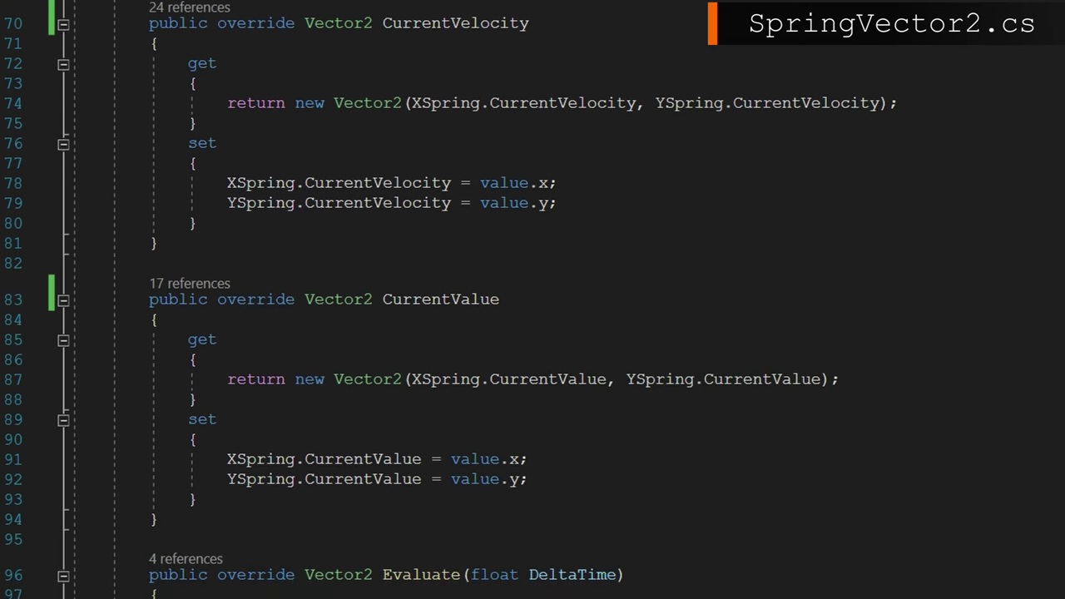
scroll(532, 300, "down", 2)
scroll(533, 300, "down", 2)
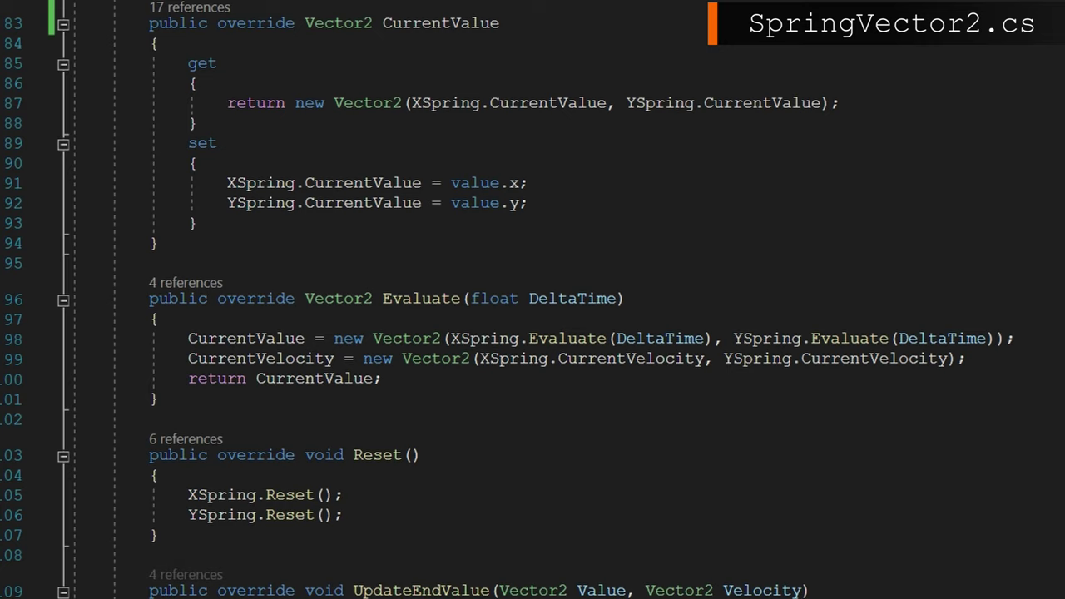
scroll(532, 299, "down", 2)
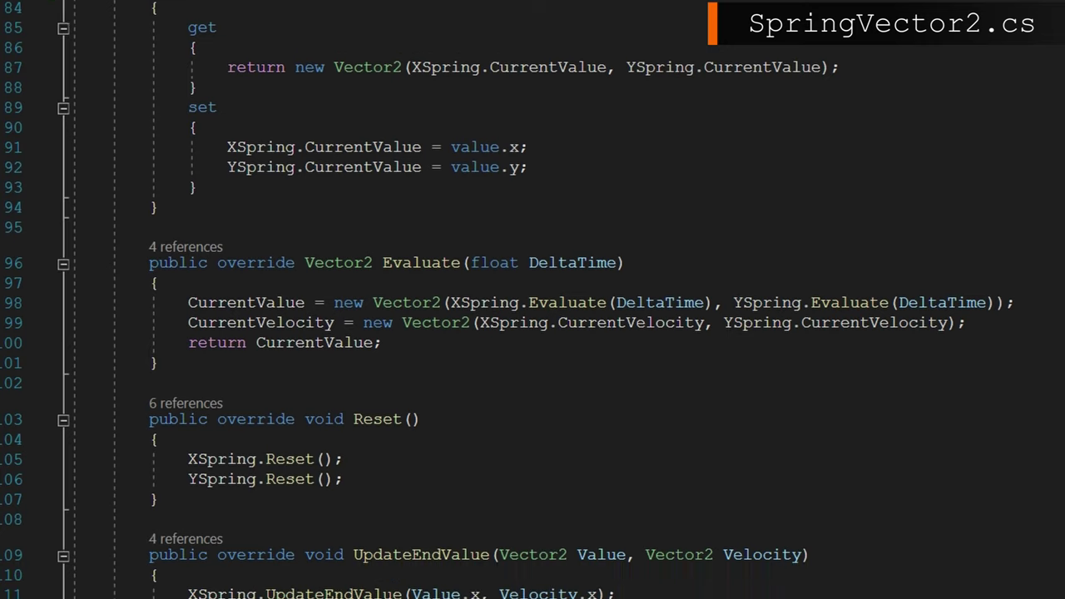
scroll(533, 300, "down", 2)
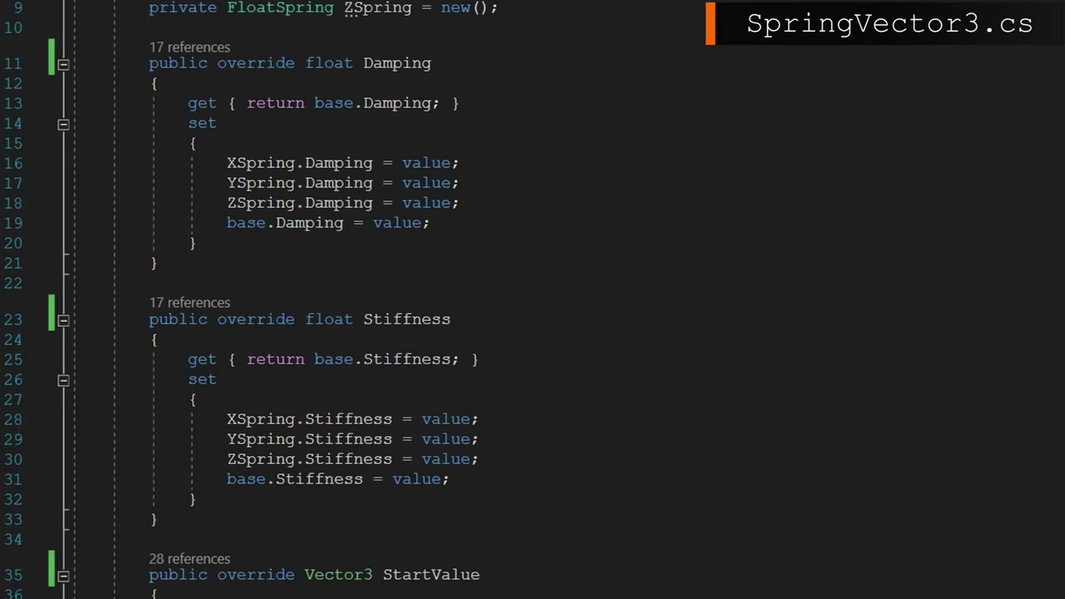
scroll(291, 299, "down", 2)
scroll(290, 299, "down", 1)
scroll(290, 299, "down", 1)
scroll(256, 299, "down", 3)
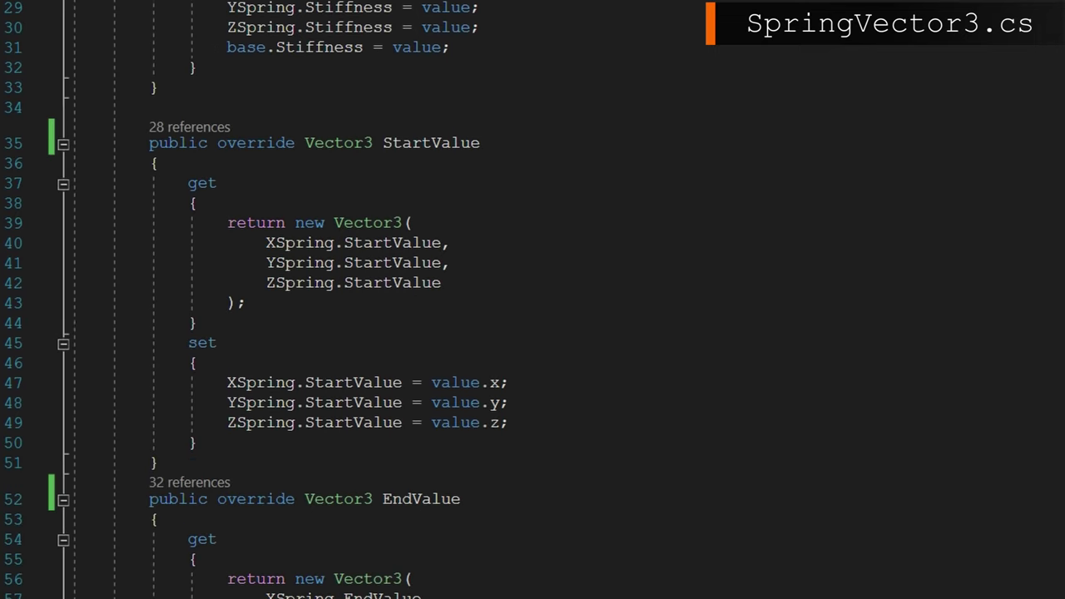
scroll(256, 299, "down", 1)
scroll(256, 300, "down", 1)
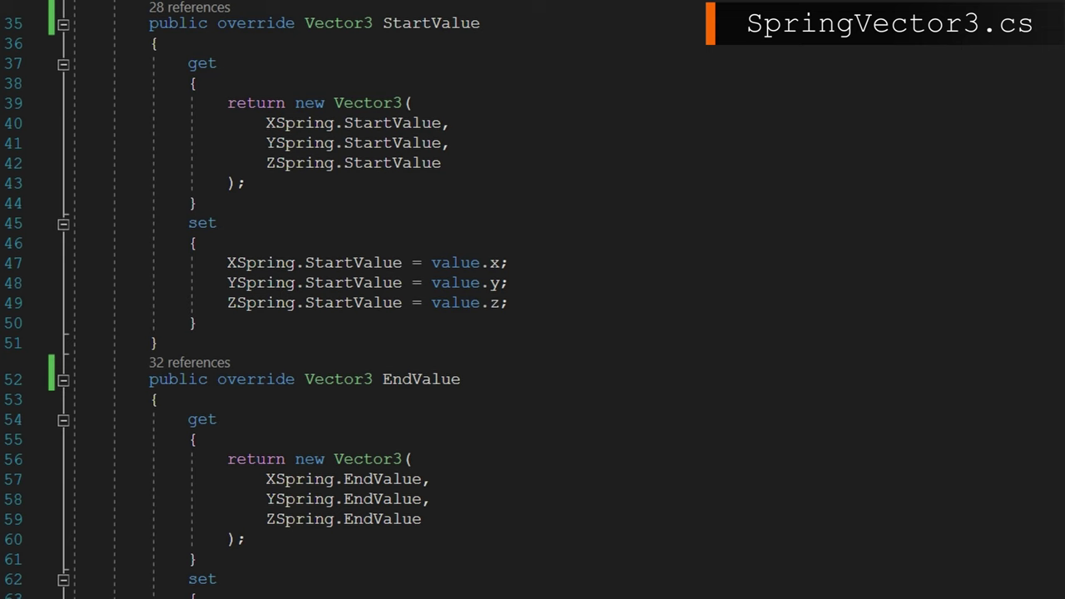
scroll(290, 300, "down", 1)
scroll(290, 299, "down", 2)
scroll(290, 300, "down", 1)
scroll(290, 300, "down", 1)
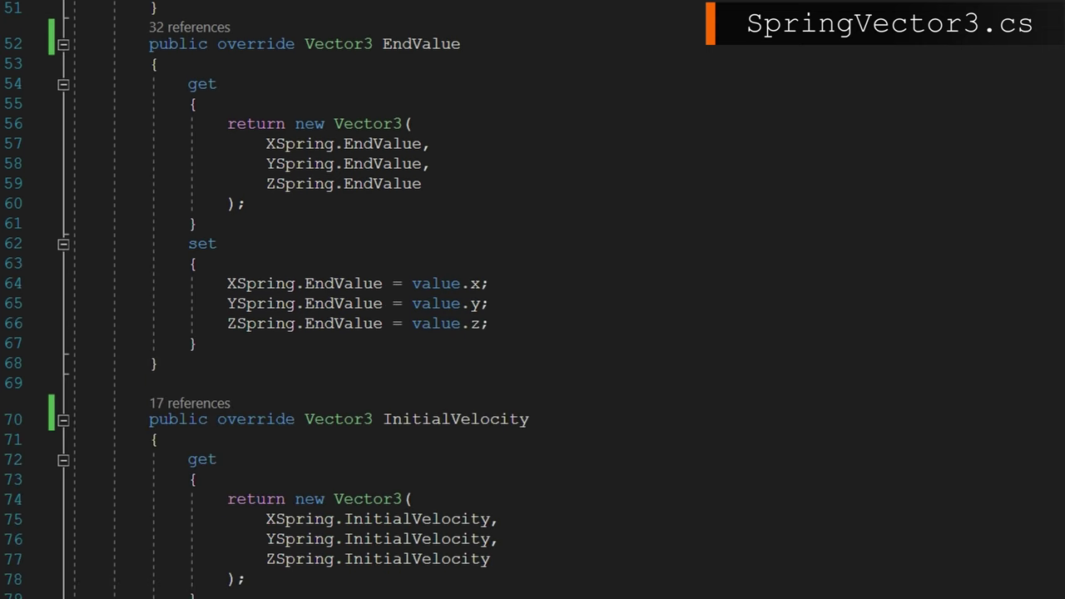
scroll(290, 300, "down", 1)
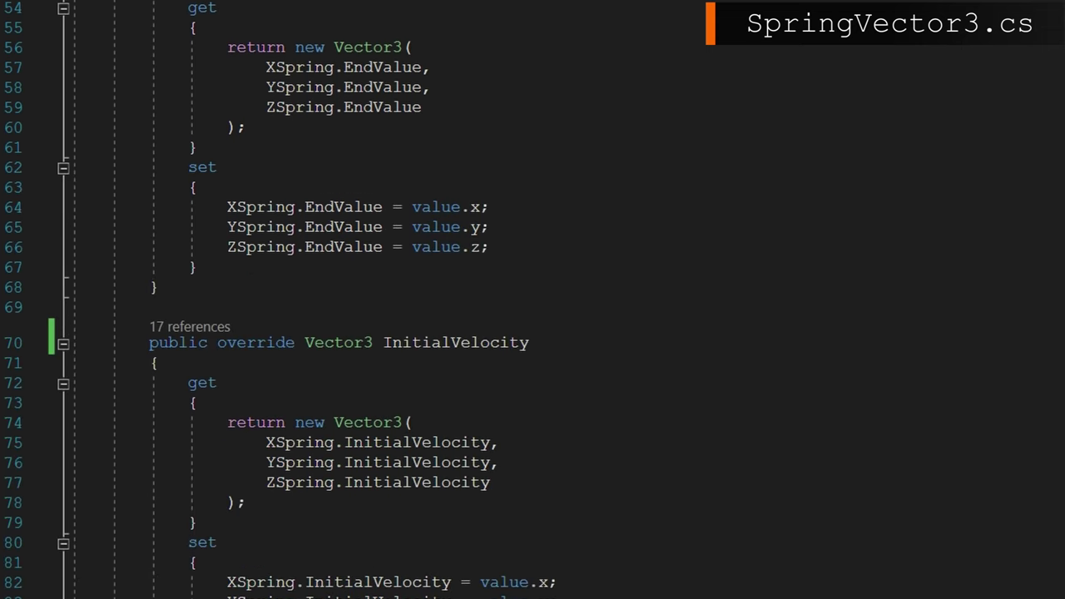
scroll(290, 300, "down", 4)
scroll(290, 300, "down", 1)
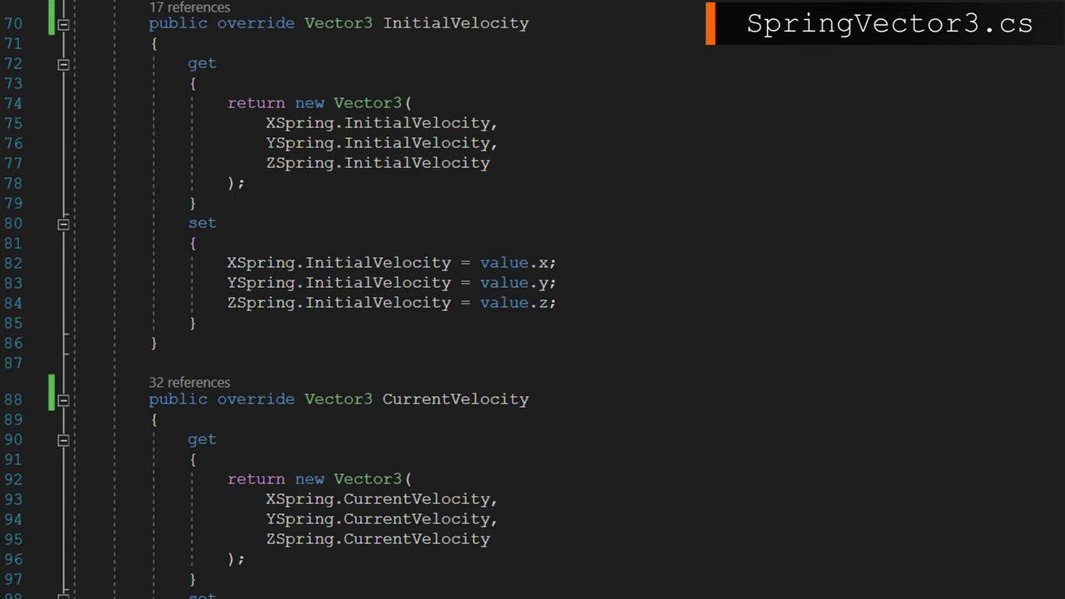
scroll(291, 300, "down", 1)
scroll(290, 299, "down", 5)
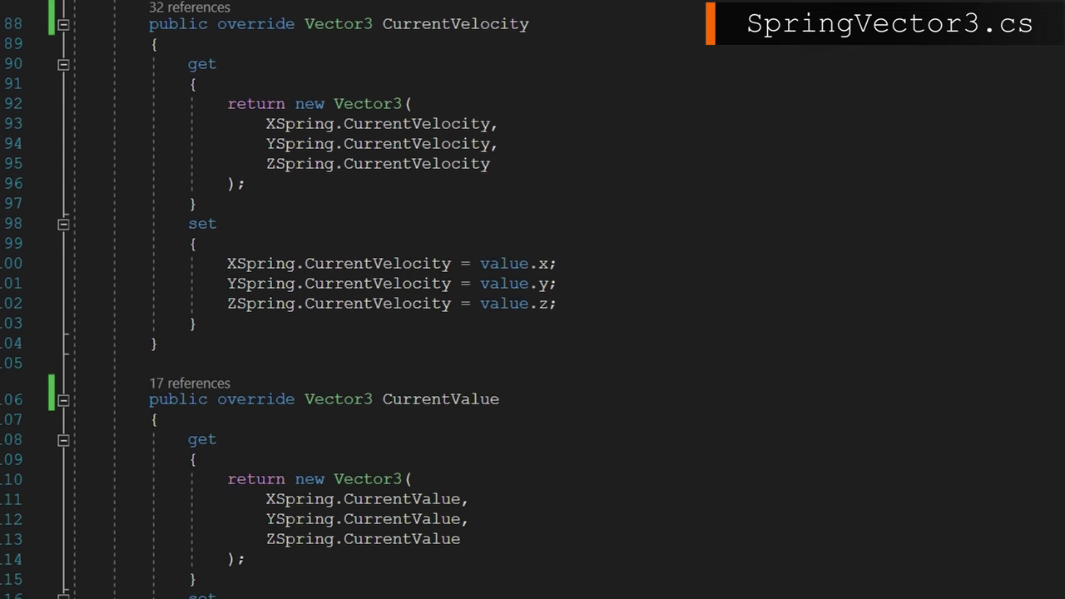
scroll(291, 300, "down", 1)
scroll(291, 300, "down", 4)
scroll(291, 299, "down", 1)
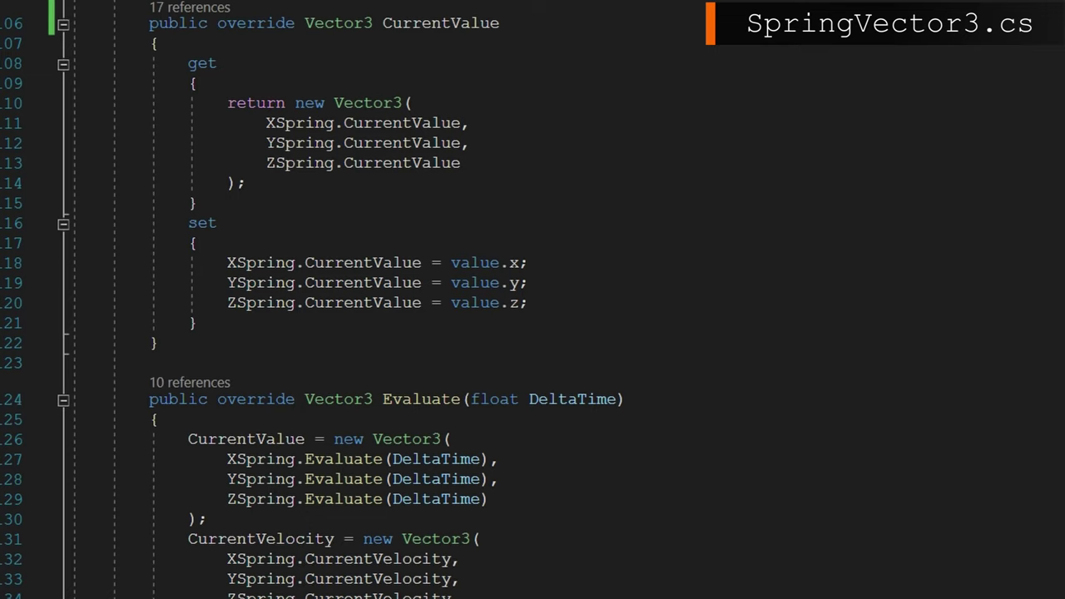
scroll(290, 300, "down", 2)
scroll(290, 300, "down", 3)
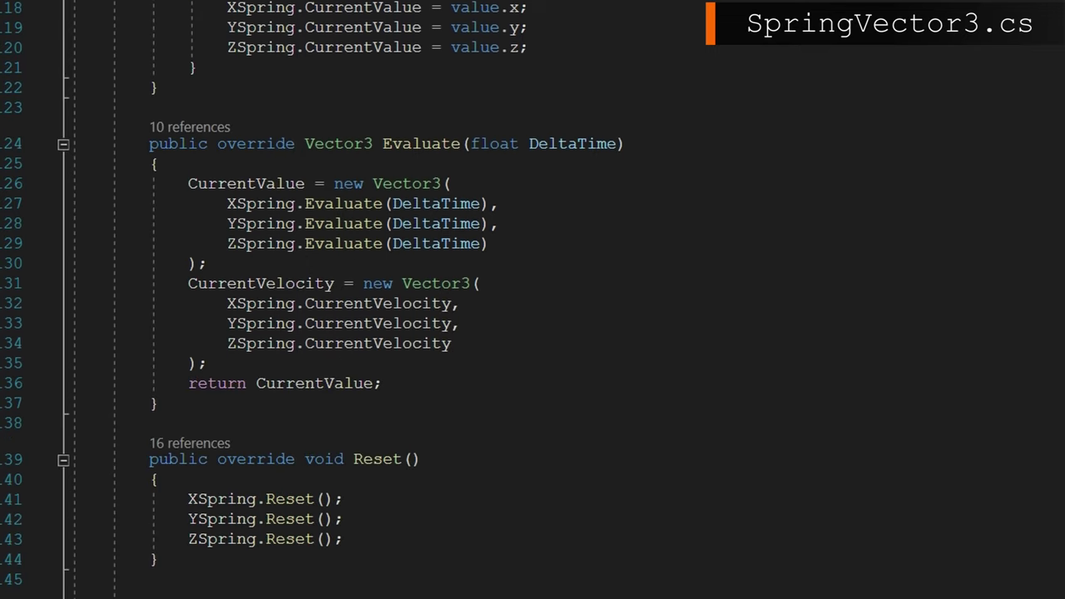
scroll(291, 299, "down", 1)
scroll(290, 300, "down", 1)
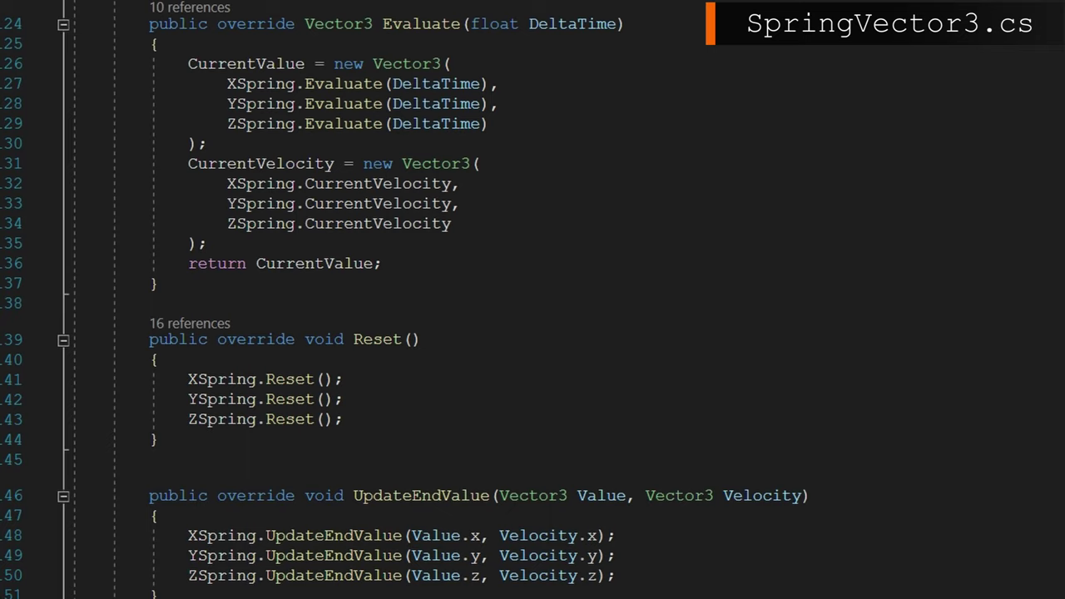
scroll(533, 300, "down", 3)
scroll(533, 300, "down", 2)
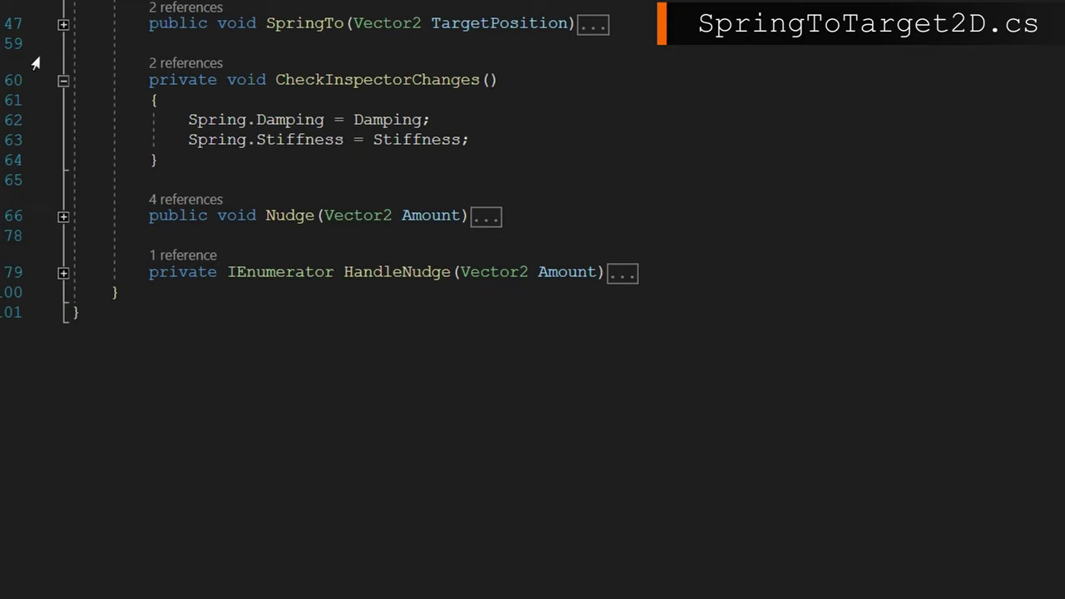
Expand the SpringTo method and scroll up to show the DoSpringToTarget declaration above it
left_click(62, 25)
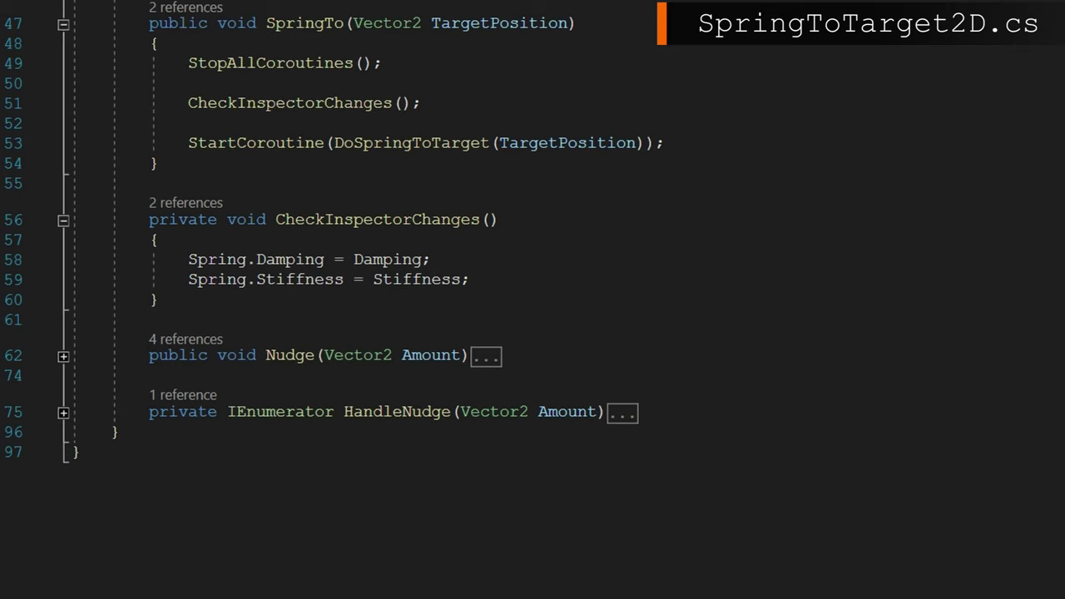
scroll(328, 243, "up", 1)
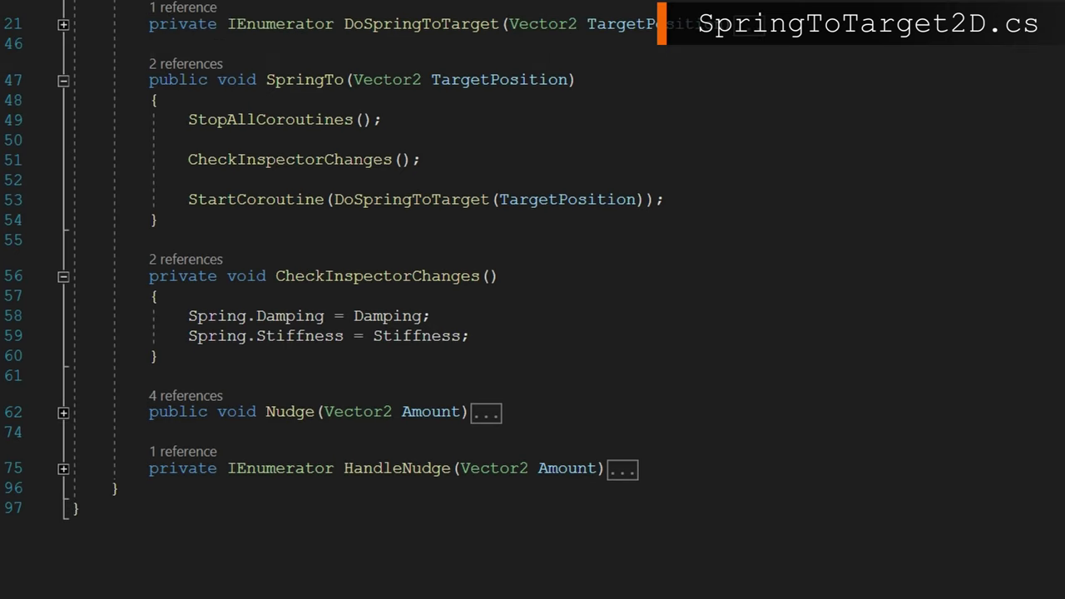
Expand the DoSpringToTarget coroutine on line 21 to show its full body
left_click(63, 25)
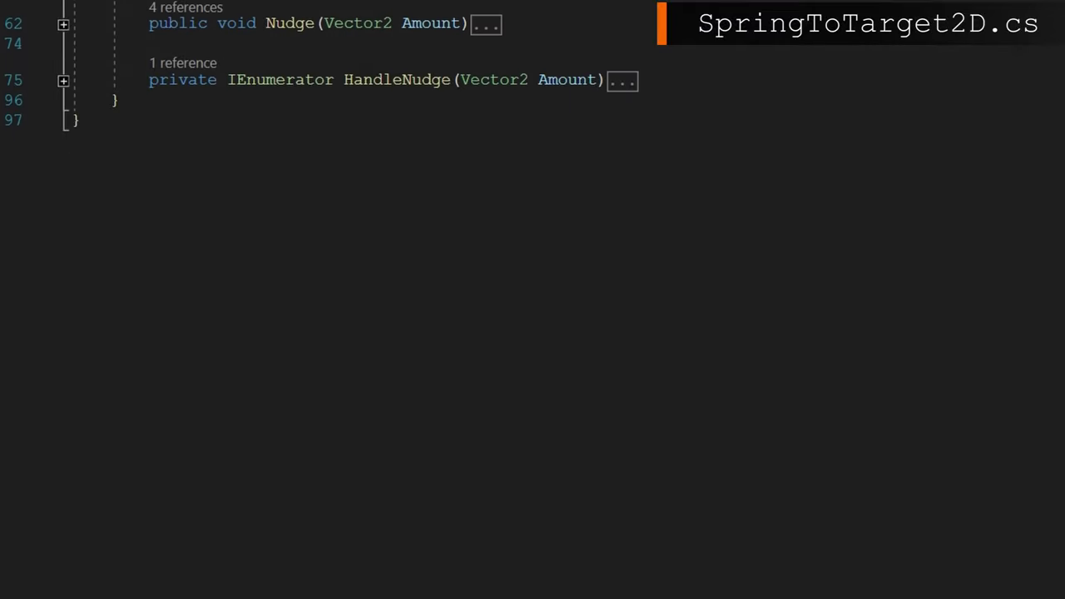
Expand the Nudge method with Ctrl+M to show its body
key("ctrl+m")
key("ctrl+m")
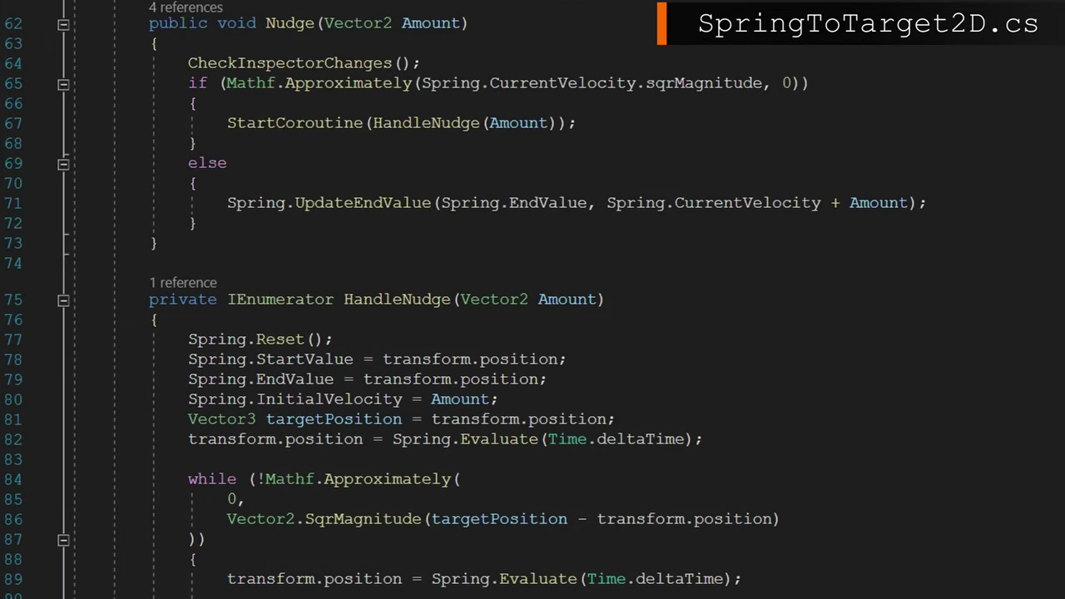
Scroll to show HandleNudge's full spring loop, which evaluates each frame until back at start, then resets
scroll(532, 300, "down", 4)
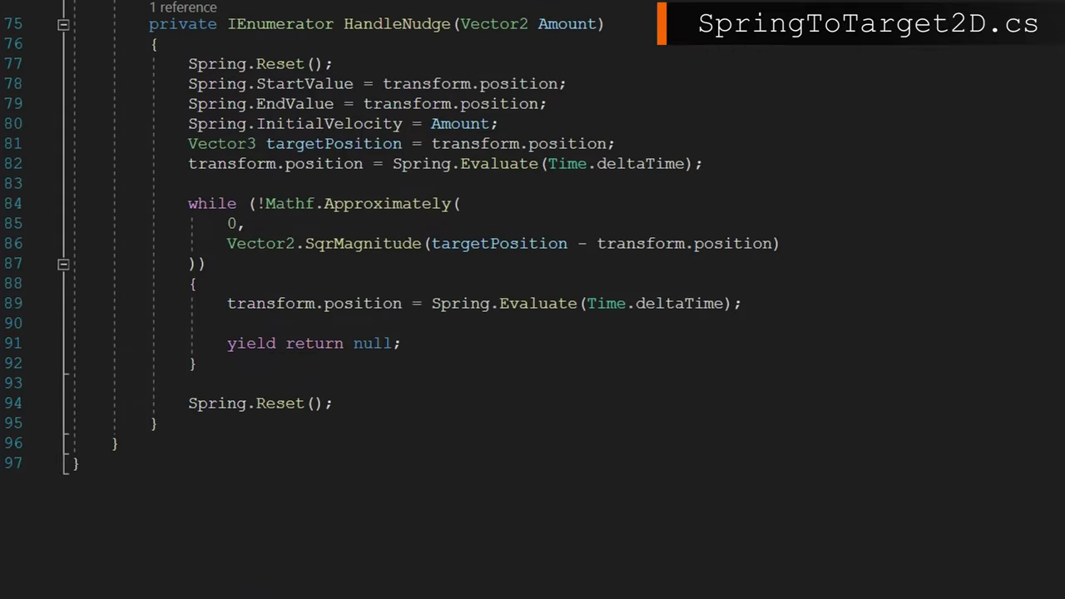